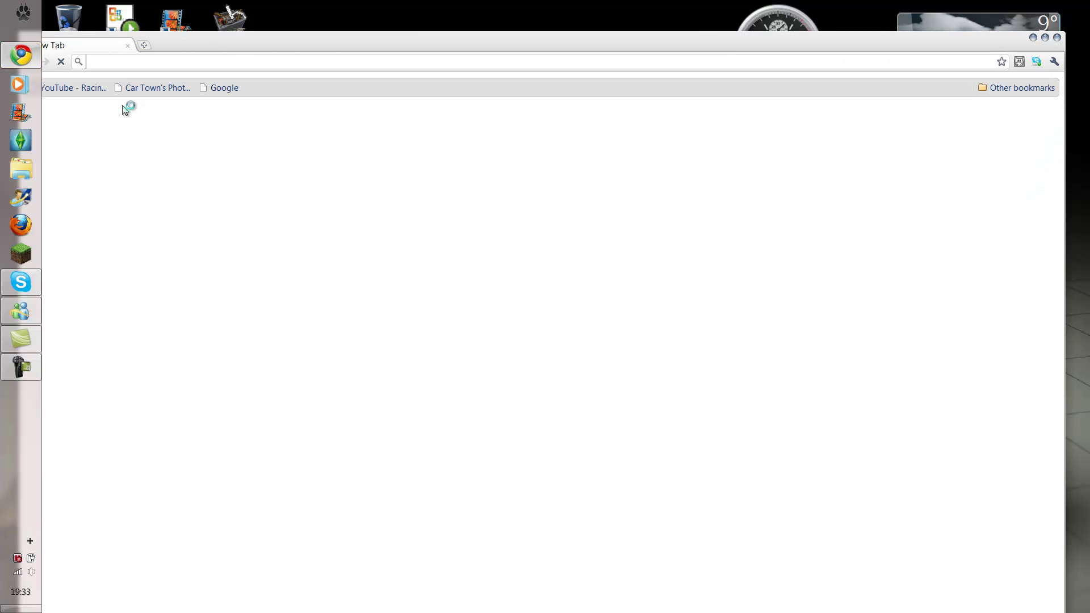
Step: Maximize the Chrome window by dragging its title bar to the top edge
drag(221, 48, 288, 8)
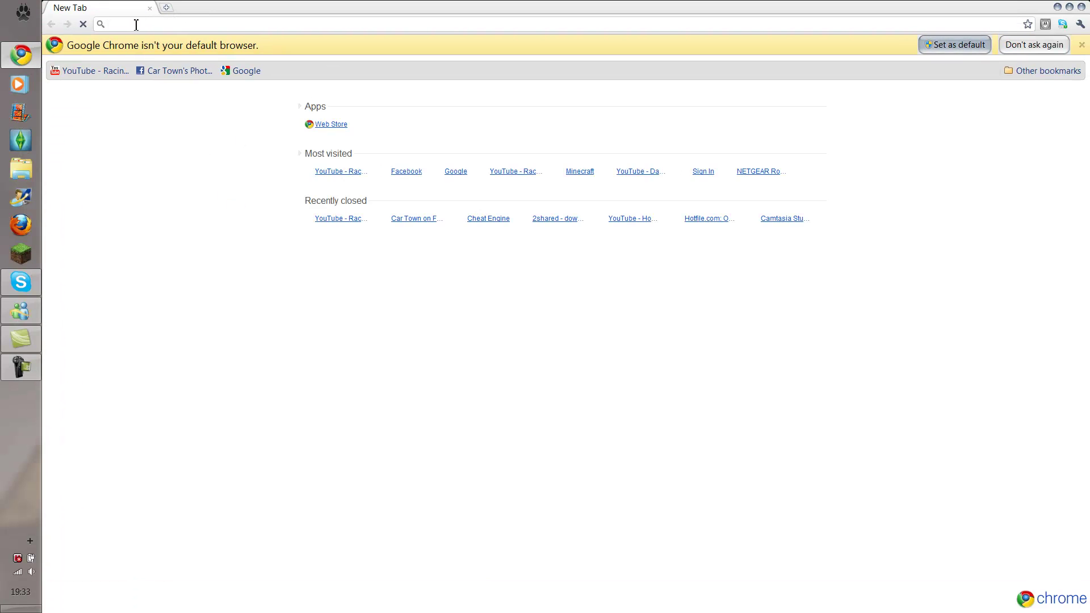
text(www.google.co.uk)
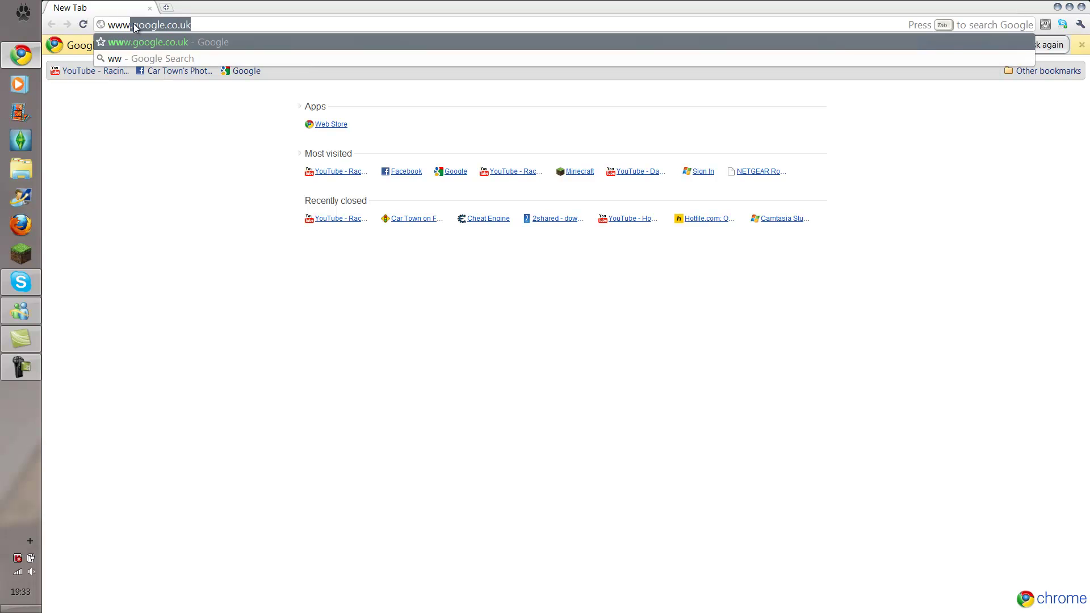
key(Return)
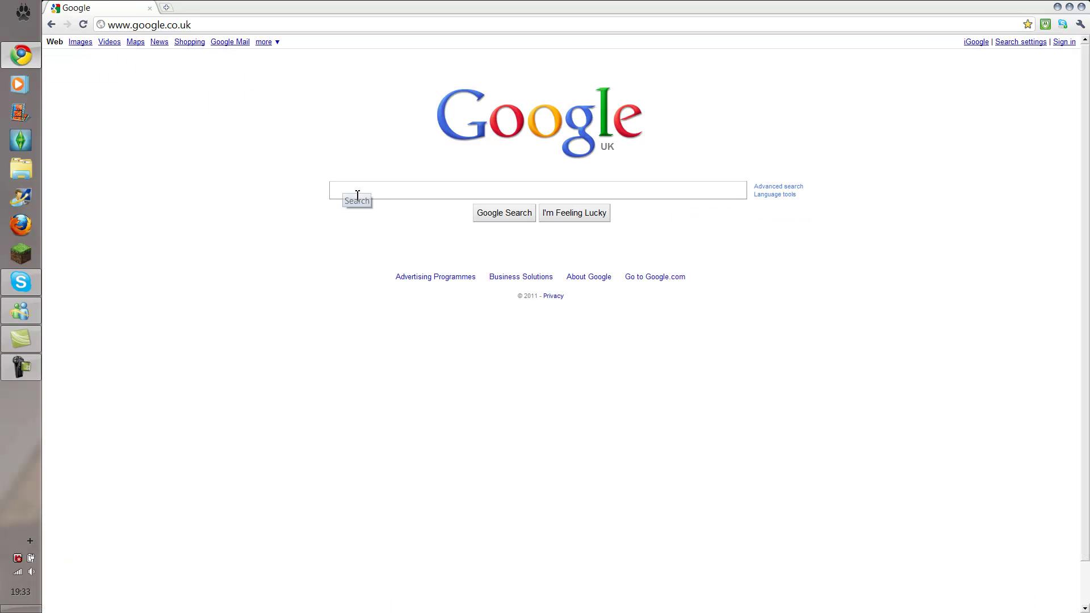
text(INV)
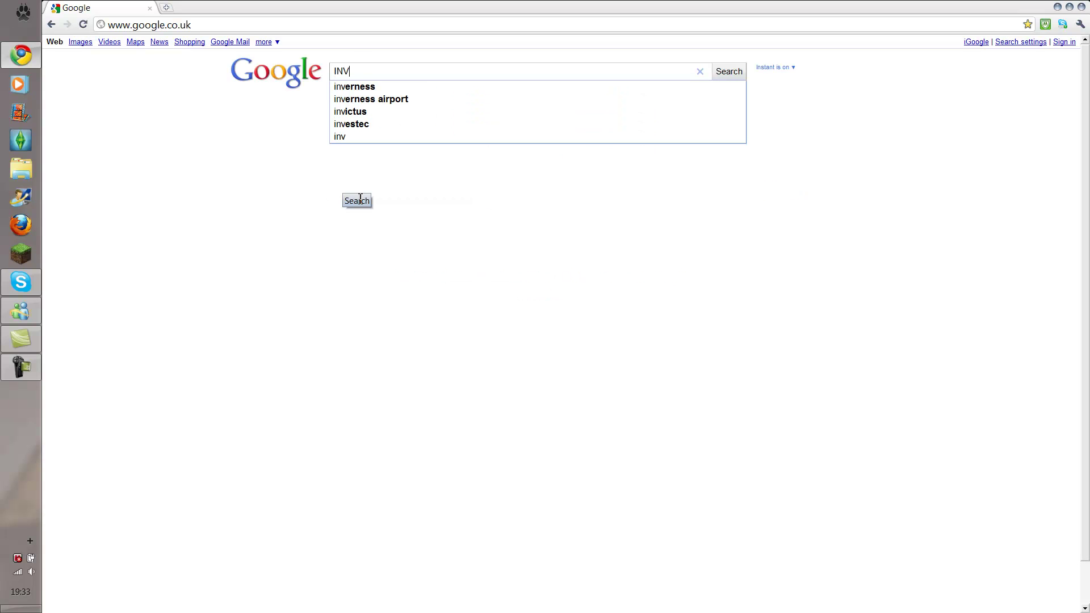
text(Edit)
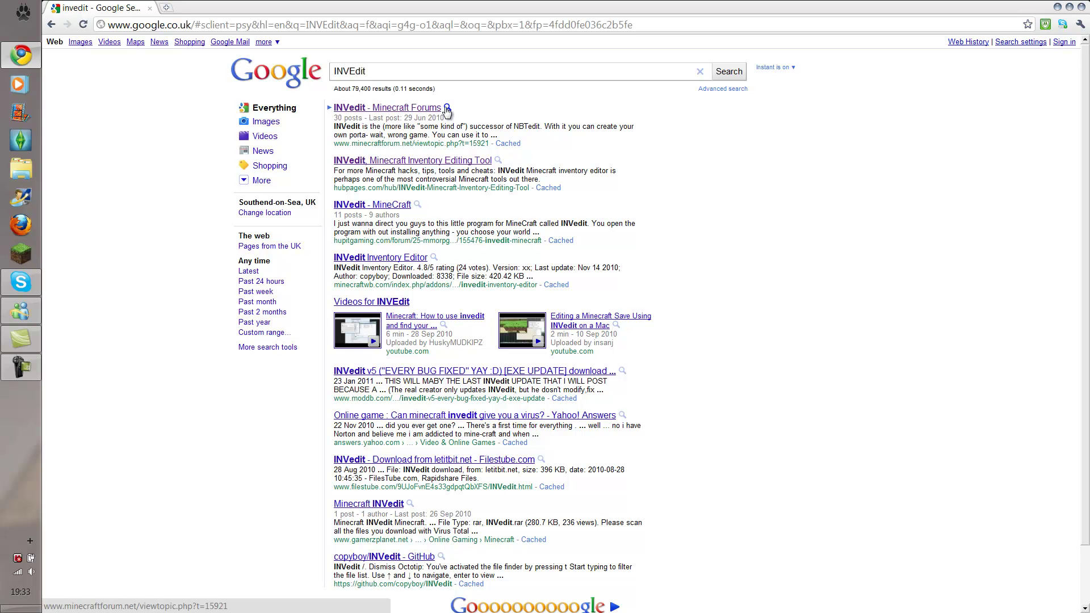
Step: Open the INVedit – Minecraft Forums topic and download INVedit (1).zip from the post's link
click(376, 113)
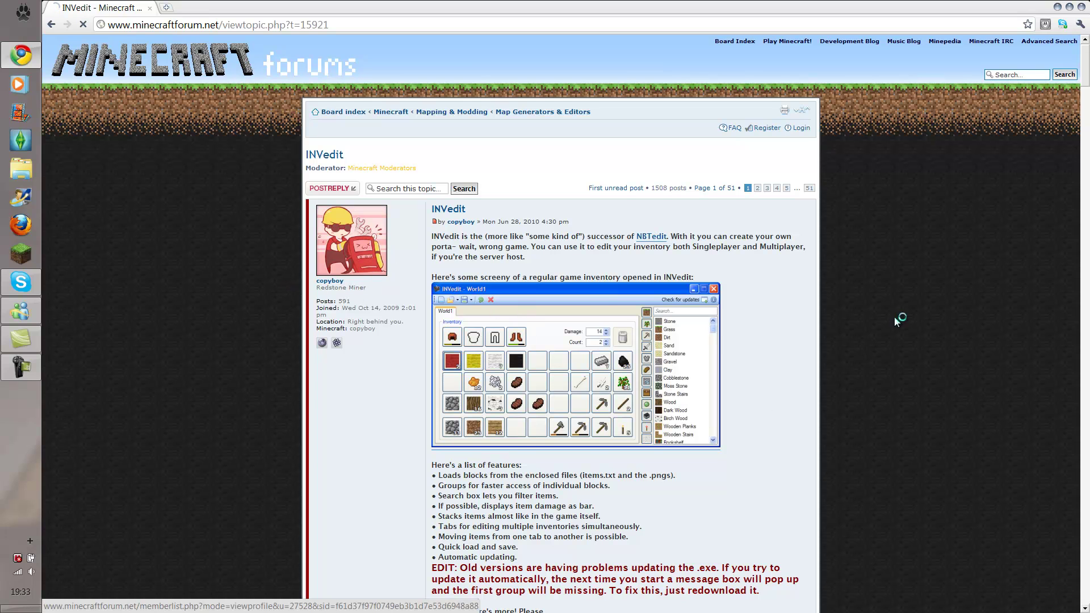
scroll(1003, 272, down, 1)
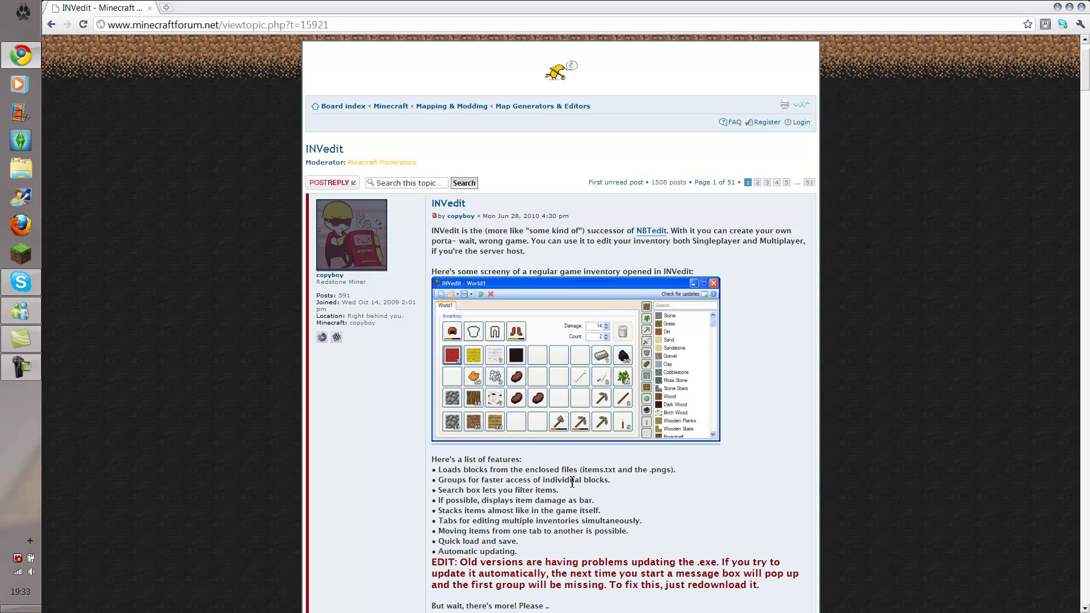
scroll(563, 491, down, 2)
scroll(564, 491, down, 2)
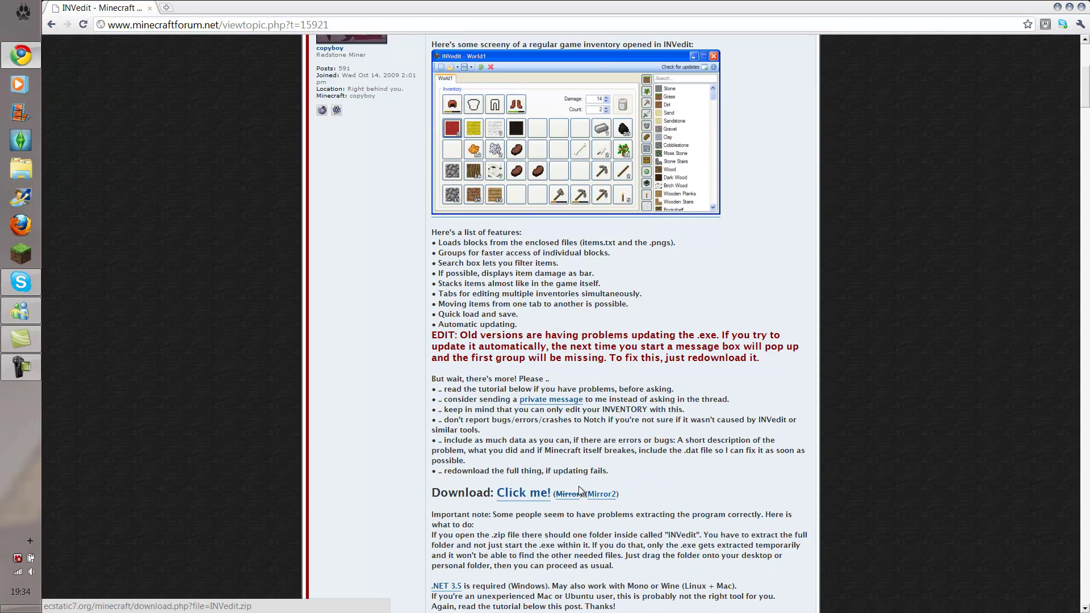
click(525, 498)
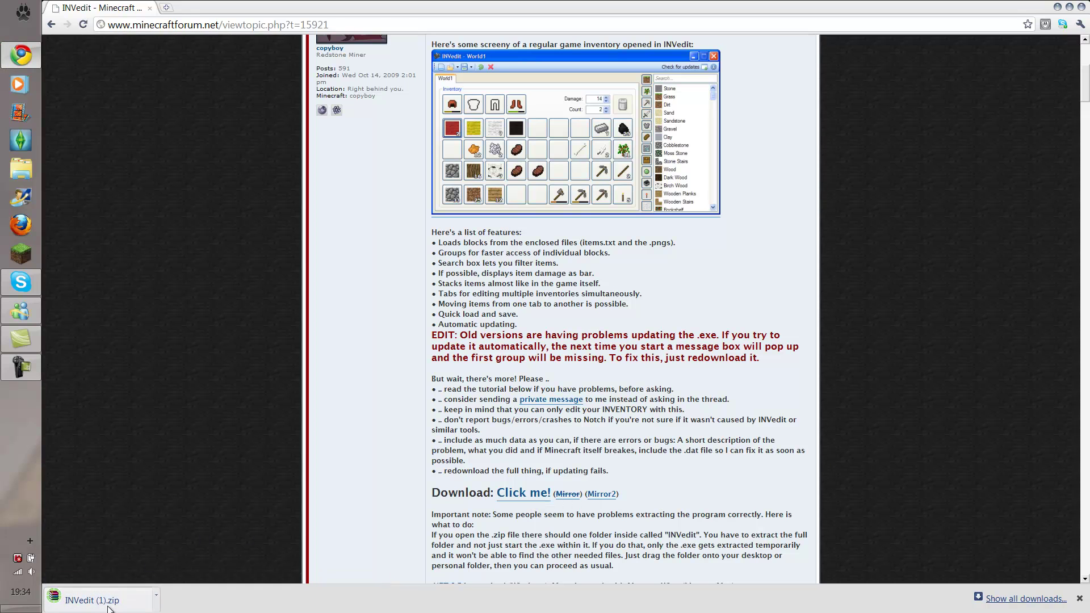
Step: Move Chrome aside, copy the downloaded zip onto the desktop, then delete that copy
drag(373, 11, 732, 21)
drag(462, 580, 318, 100)
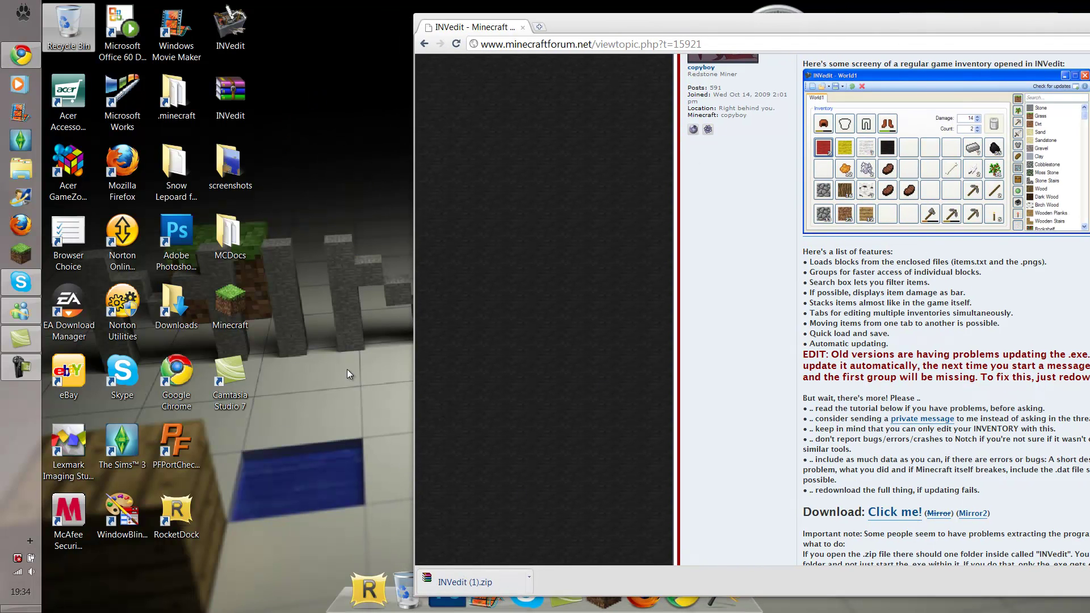
drag(338, 25, 319, 290)
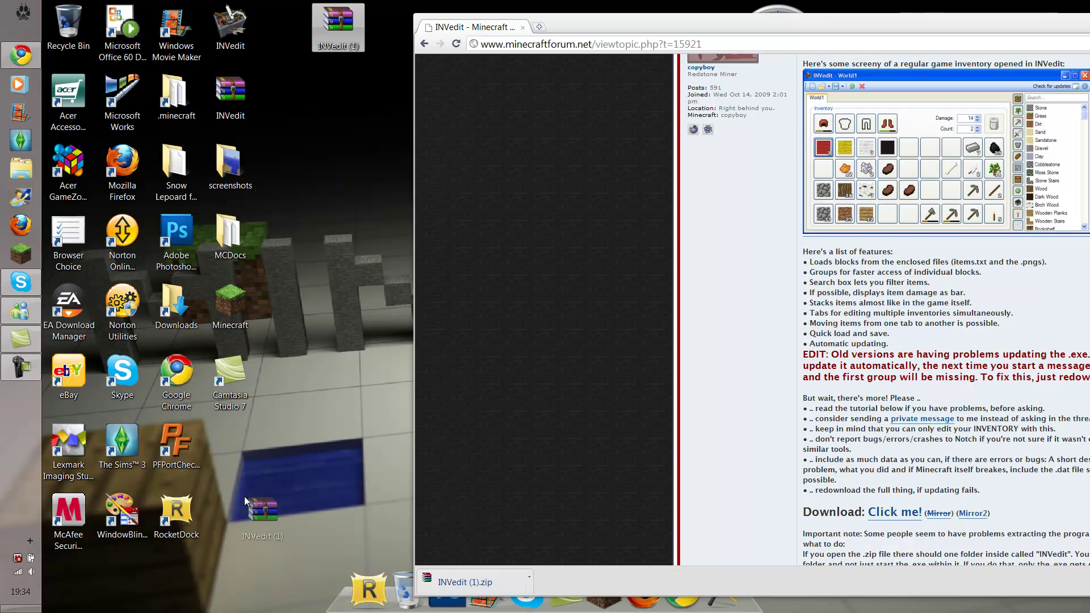
drag(251, 499, 250, 498)
key(Delete)
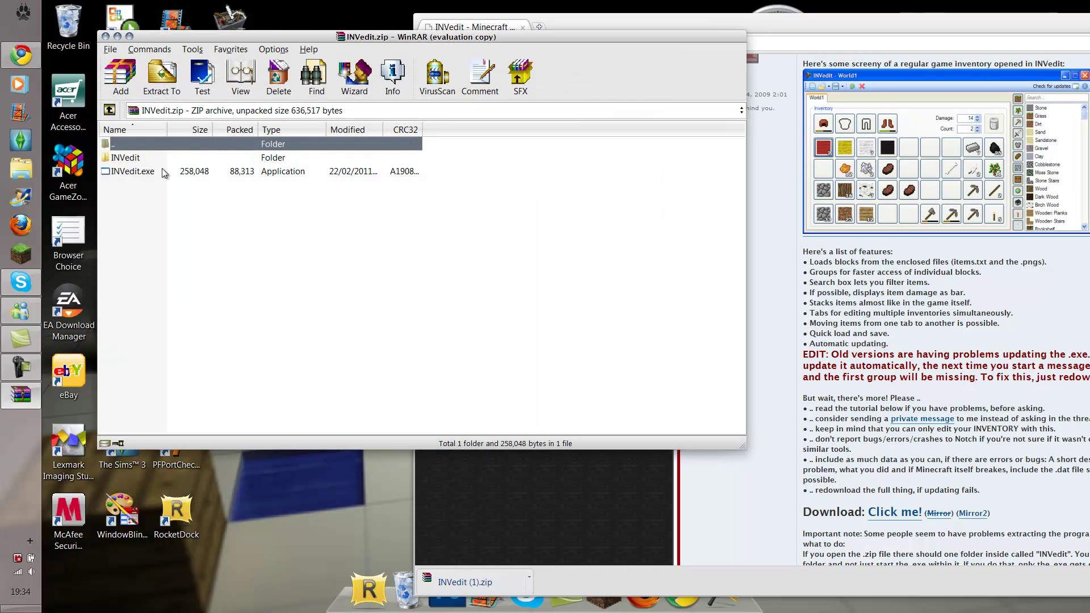
Step: Open the INVedit folder inside the INVedit.zip archive in WinRAR
click(126, 159)
double_click(126, 159)
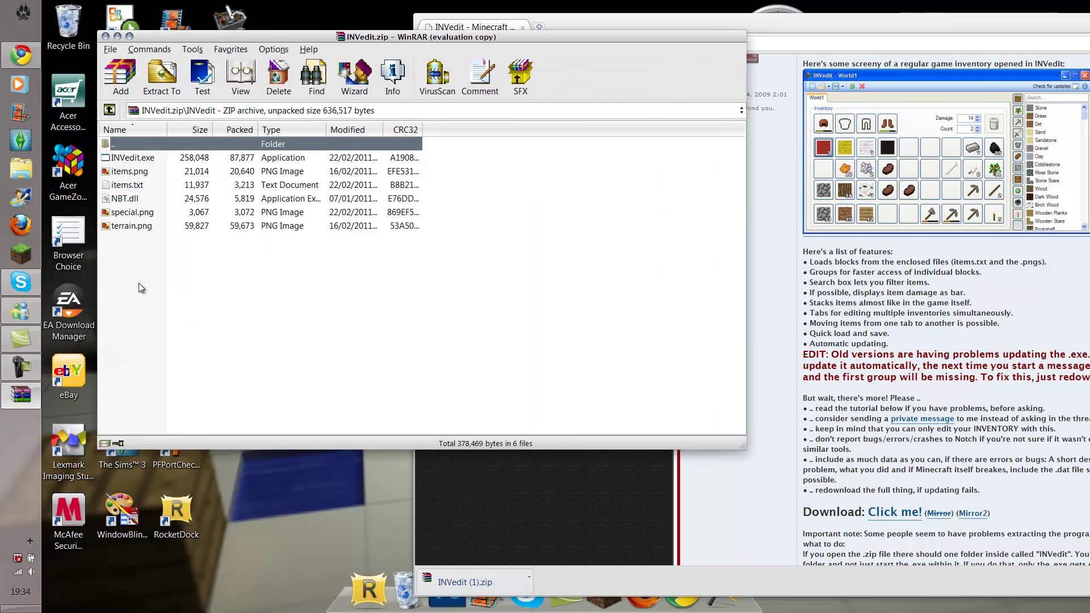
drag(115, 252, 461, 157)
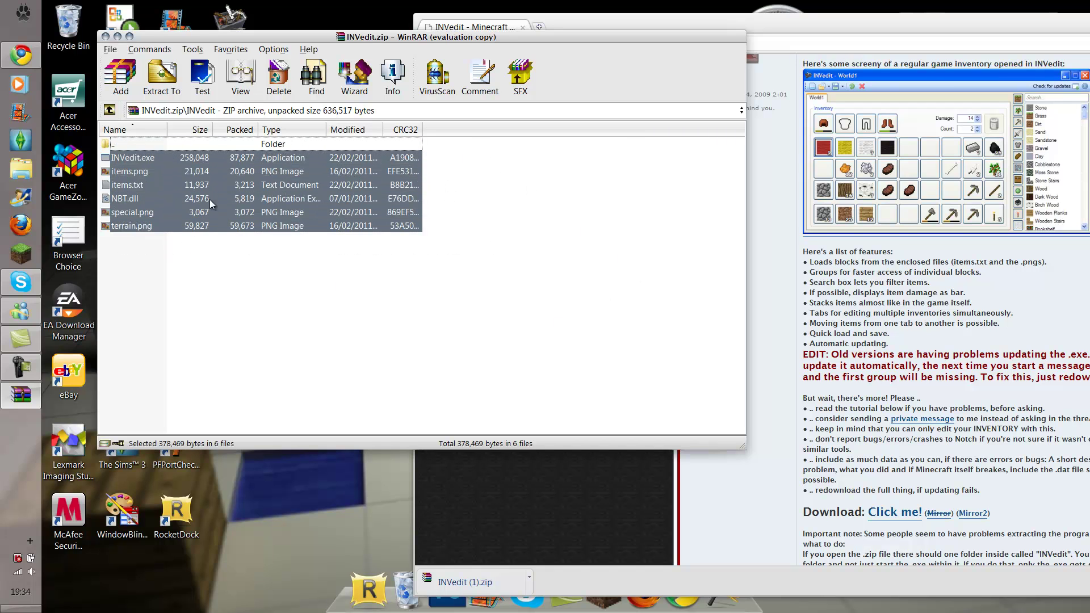
click(154, 287)
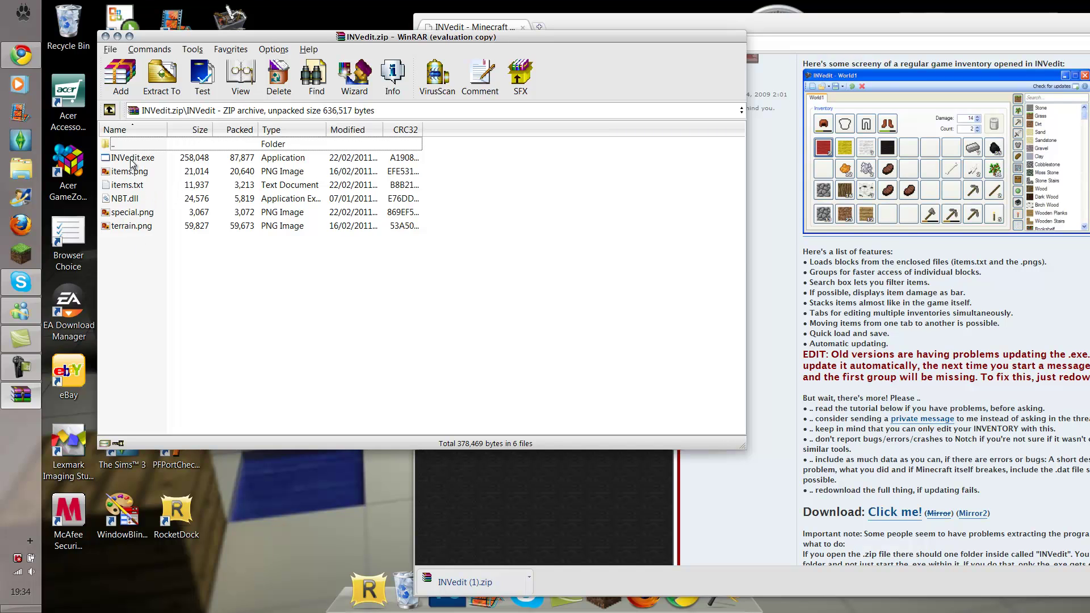
Step: Run INVedit.exe from the archive and close the WinRAR window
click(131, 164)
click(132, 164)
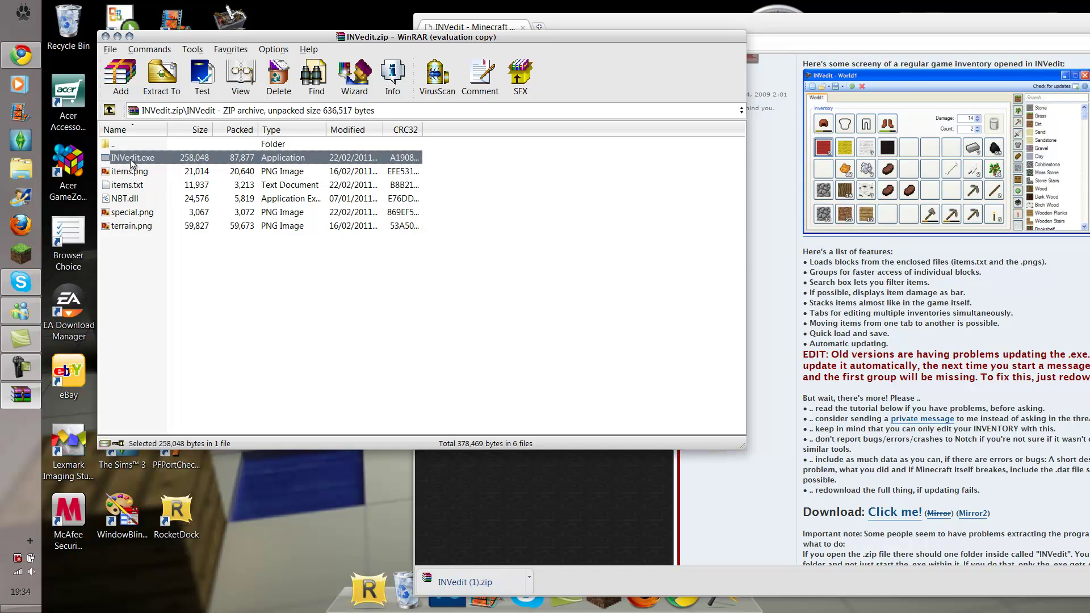
click(188, 162)
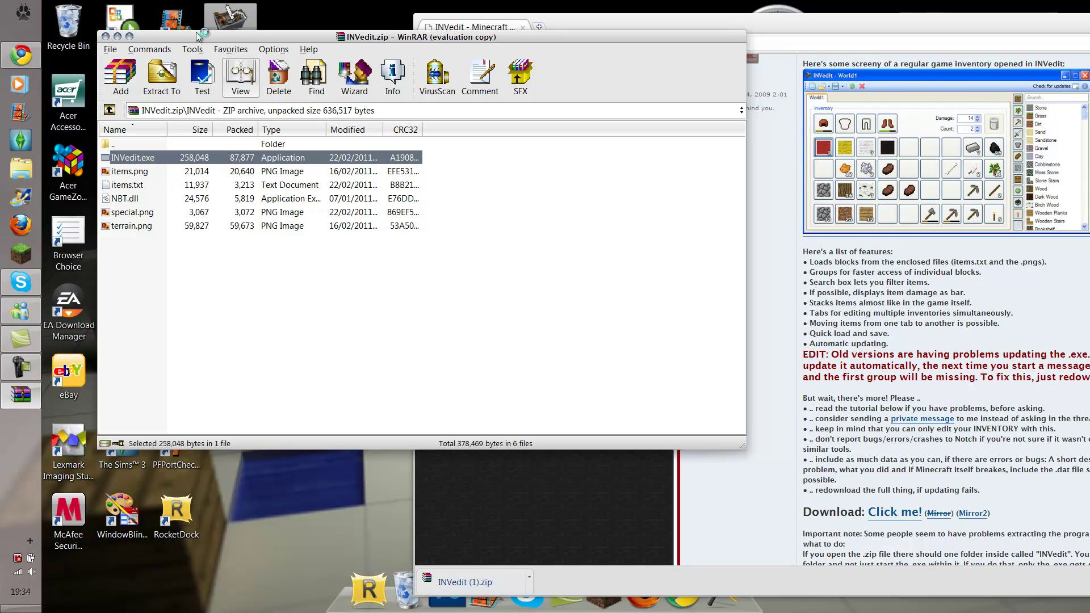
click(118, 36)
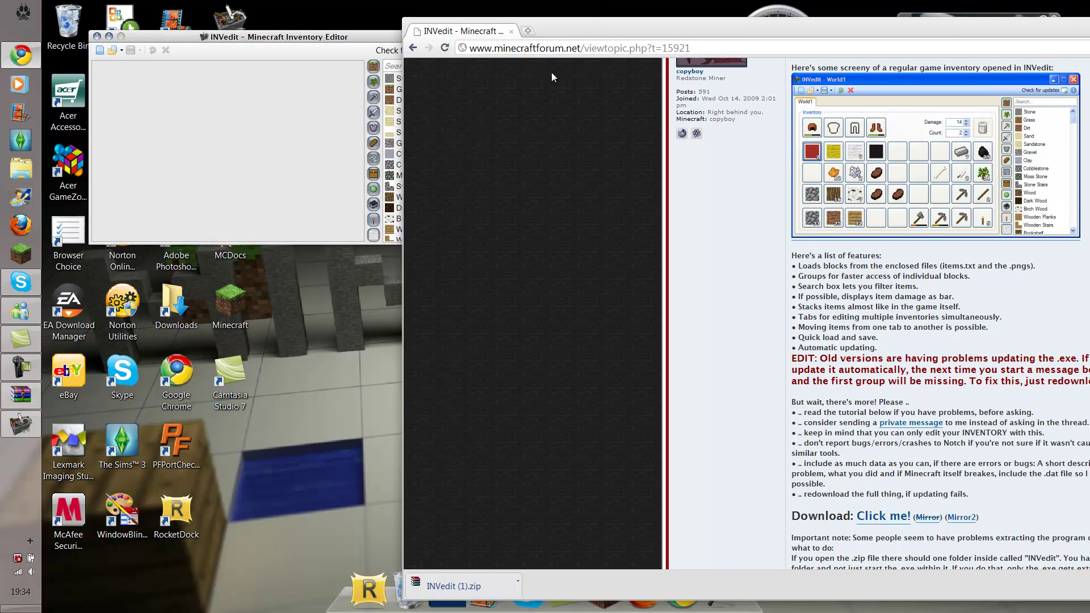
Step: Center the editor window and load the Tutorial World inventory from the world list
drag(602, 33, 561, 79)
drag(489, 40, 487, 177)
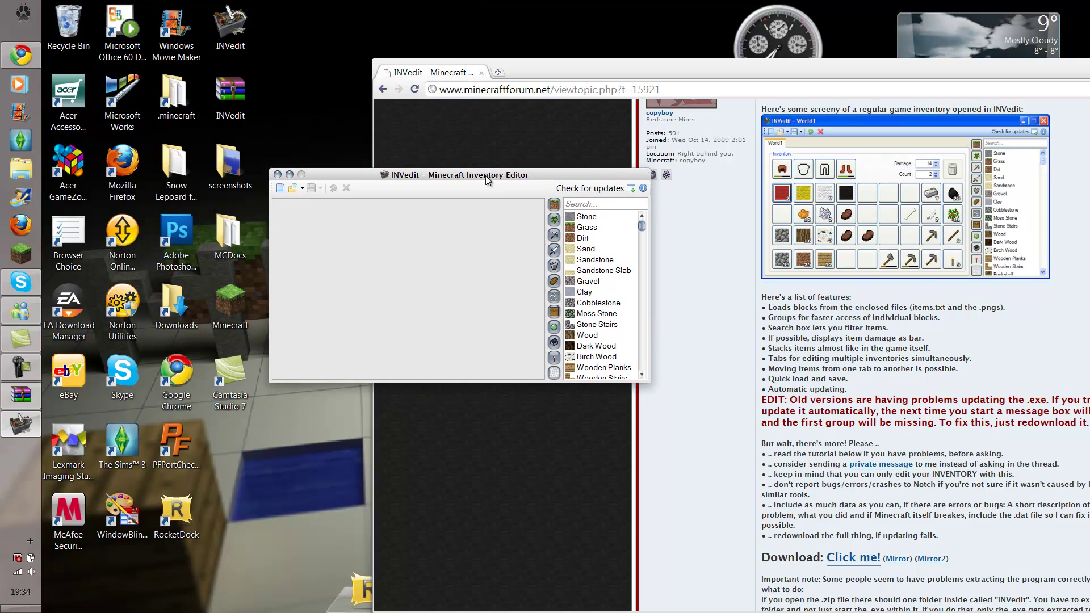
click(303, 189)
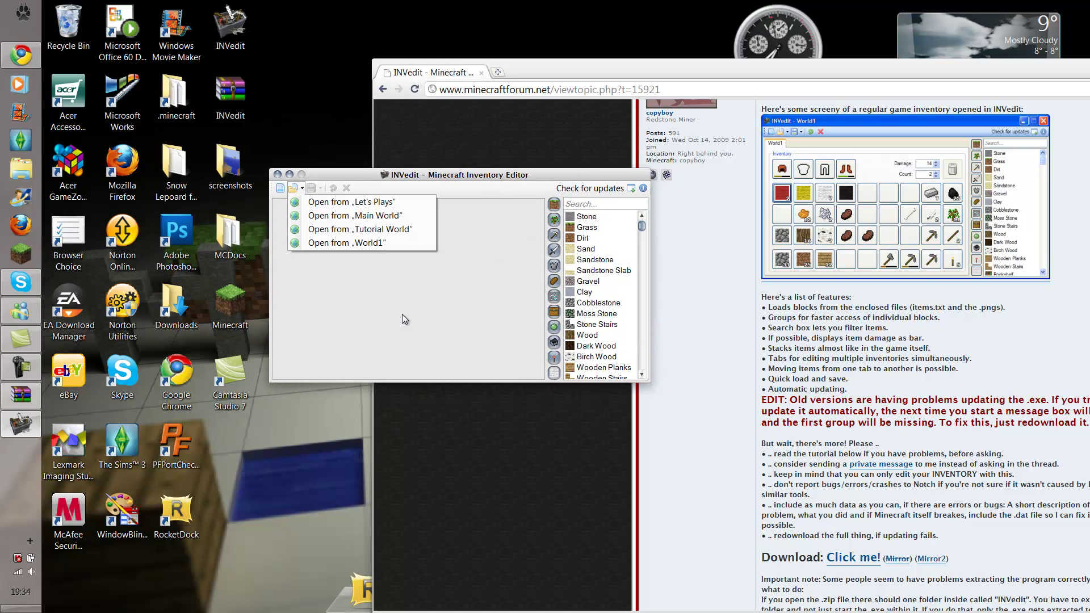
click(303, 210)
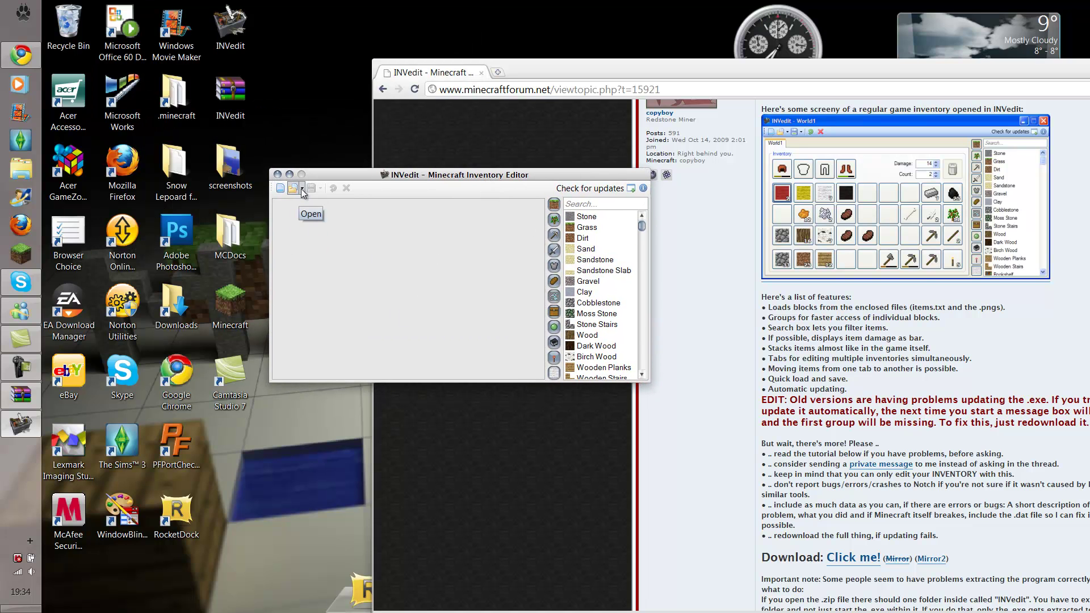
click(303, 188)
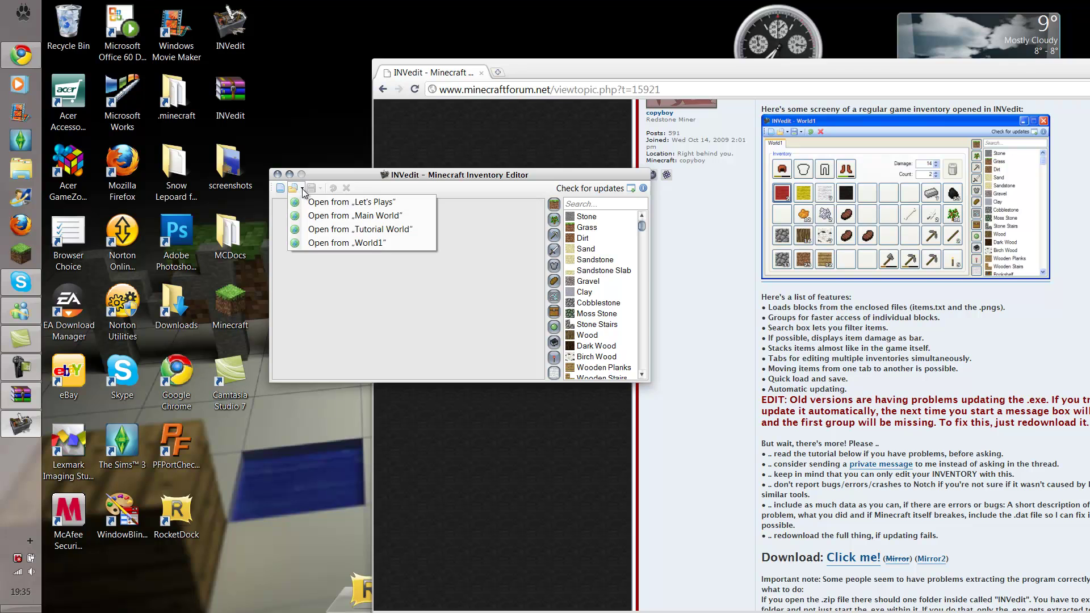
click(337, 229)
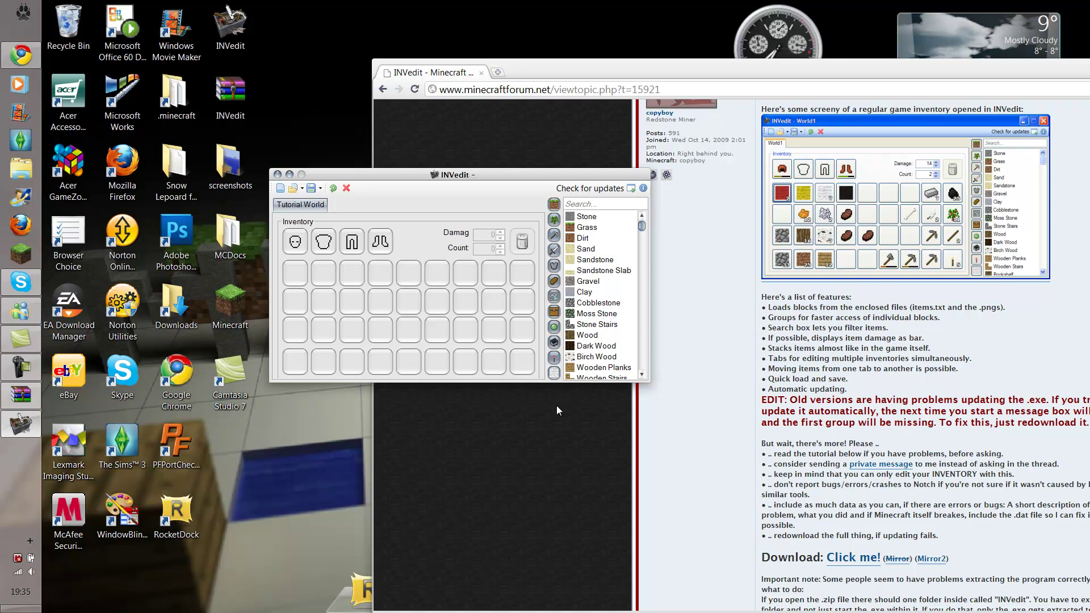
drag(643, 227, 643, 370)
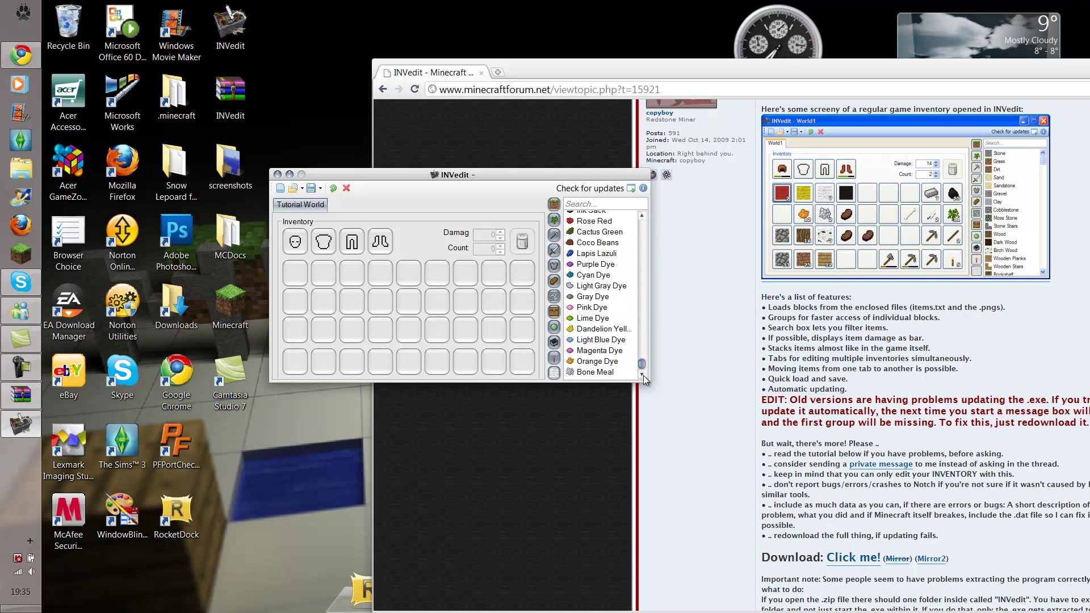
Step: Browse the plants, tools, weapons, armour, food and ores item groups
click(554, 222)
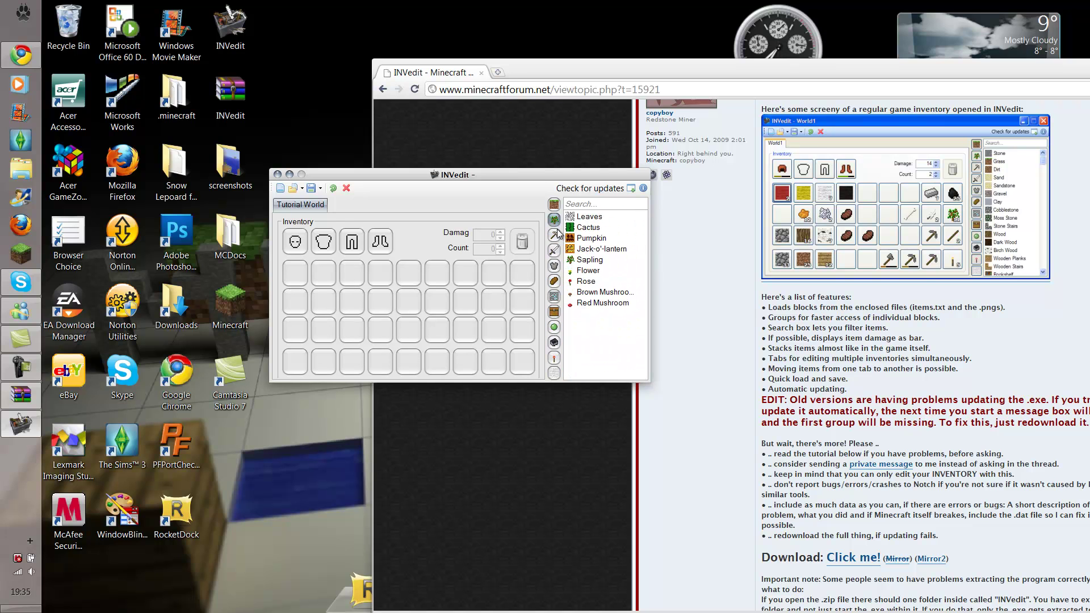
click(555, 236)
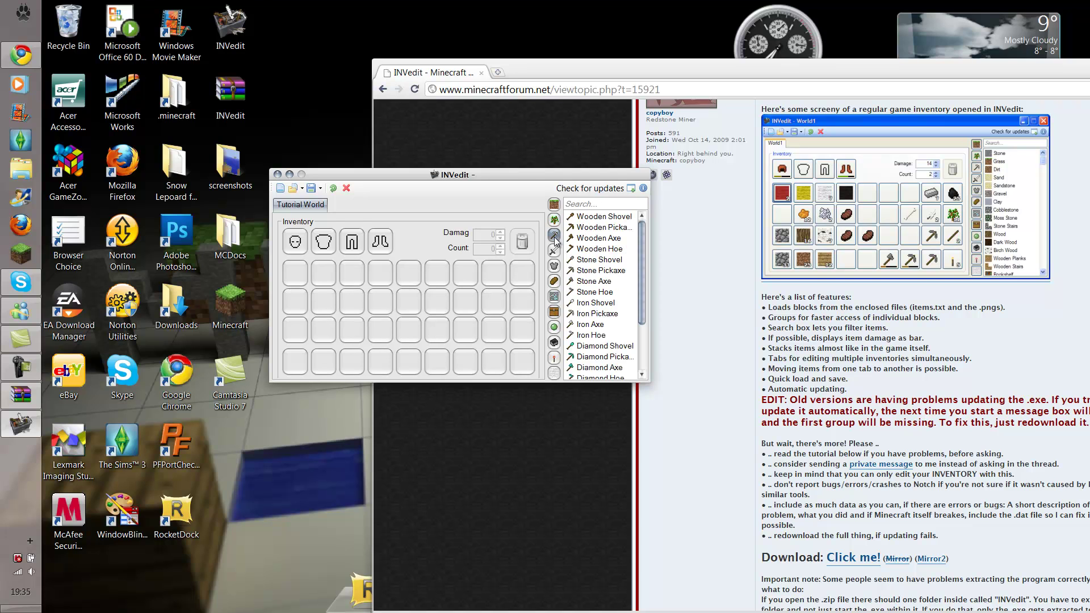
mouse_move(639, 230)
mouse_down()
mouse_move(651, 278)
mouse_move(640, 277)
mouse_move(642, 221)
mouse_up()
click(554, 251)
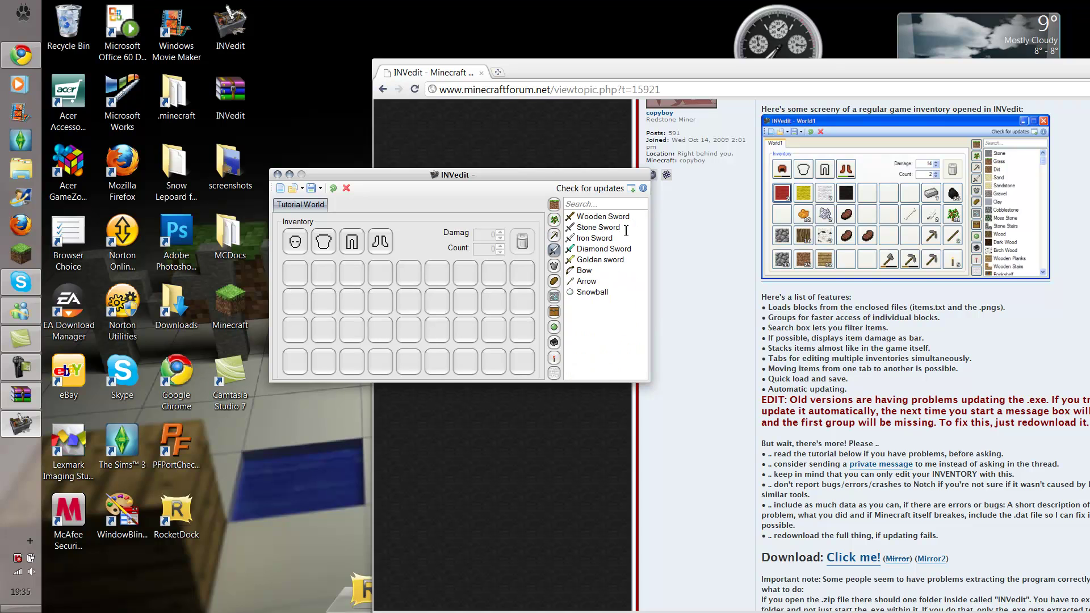
click(555, 265)
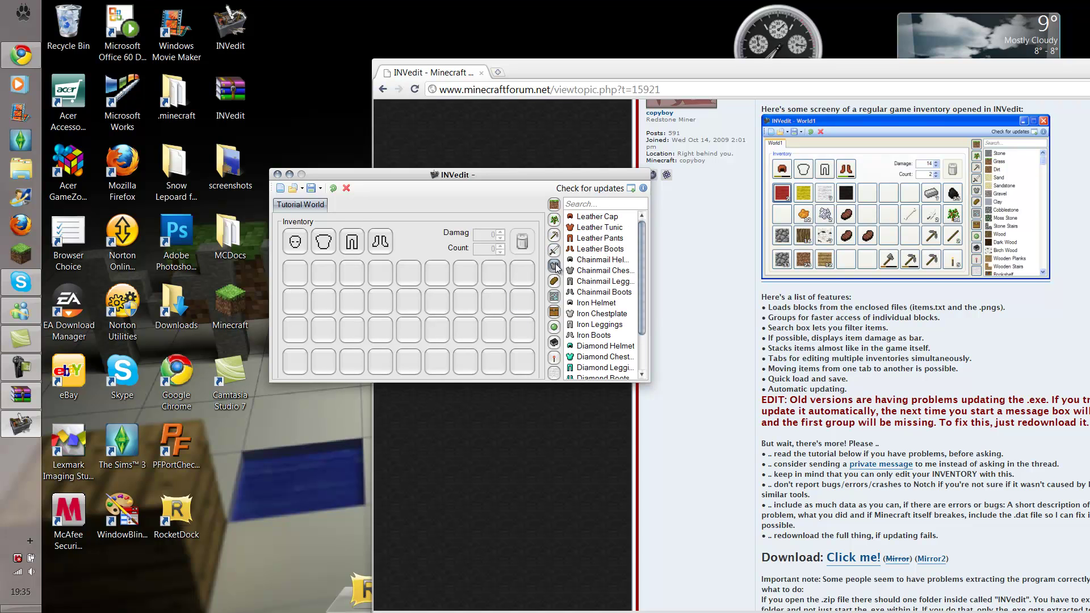
click(554, 281)
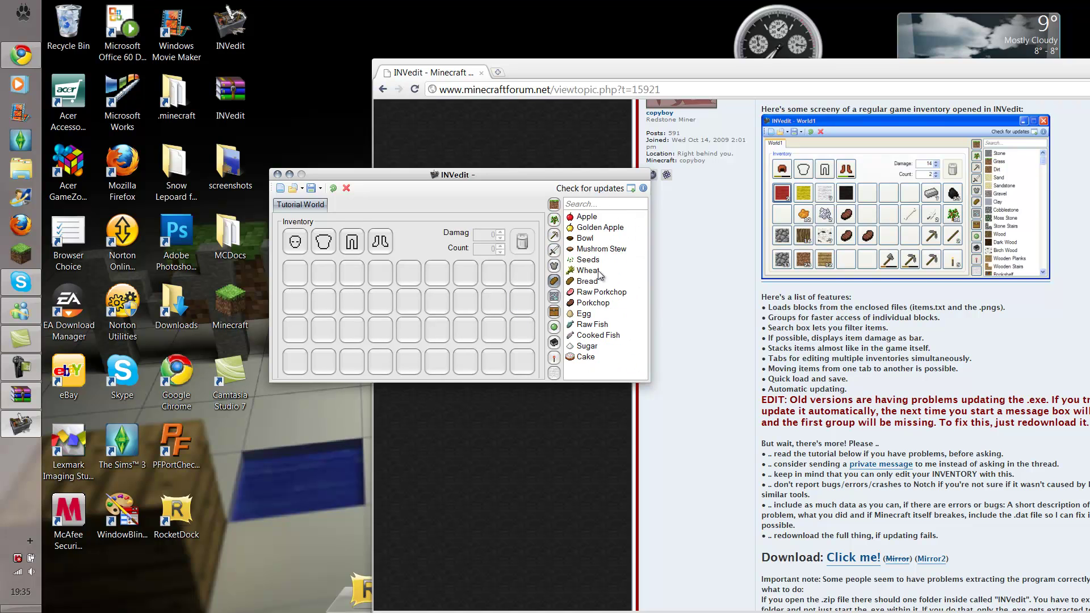
click(555, 297)
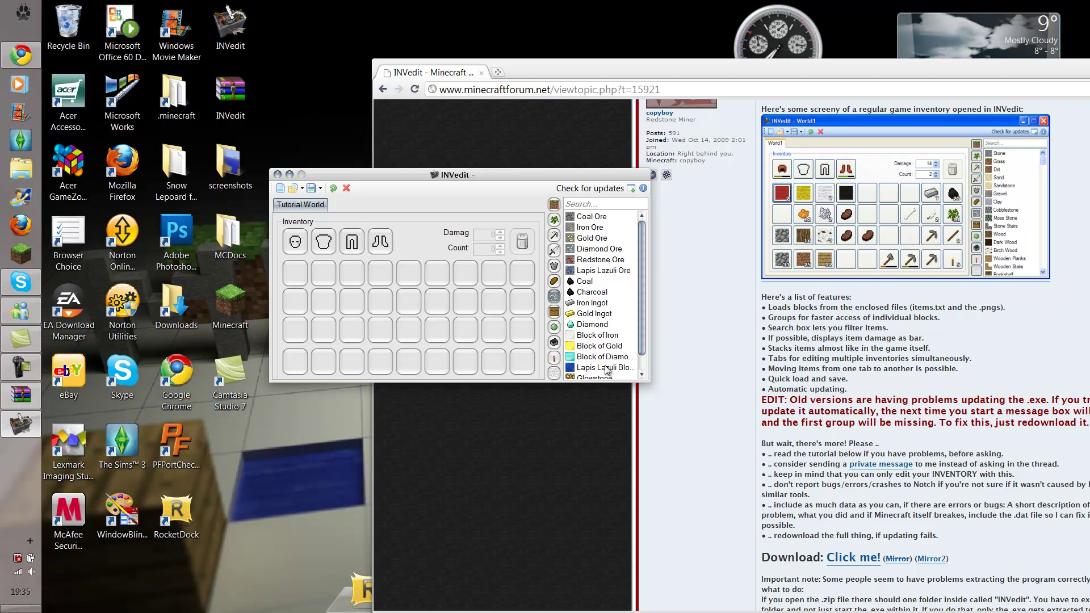
Step: Show the special blocks group with Lava, Portal, Workbench and Chest
mouse_move(642, 324)
mouse_down()
mouse_move(641, 340)
mouse_move(641, 227)
mouse_move(624, 316)
mouse_move(641, 368)
mouse_move(642, 308)
mouse_up()
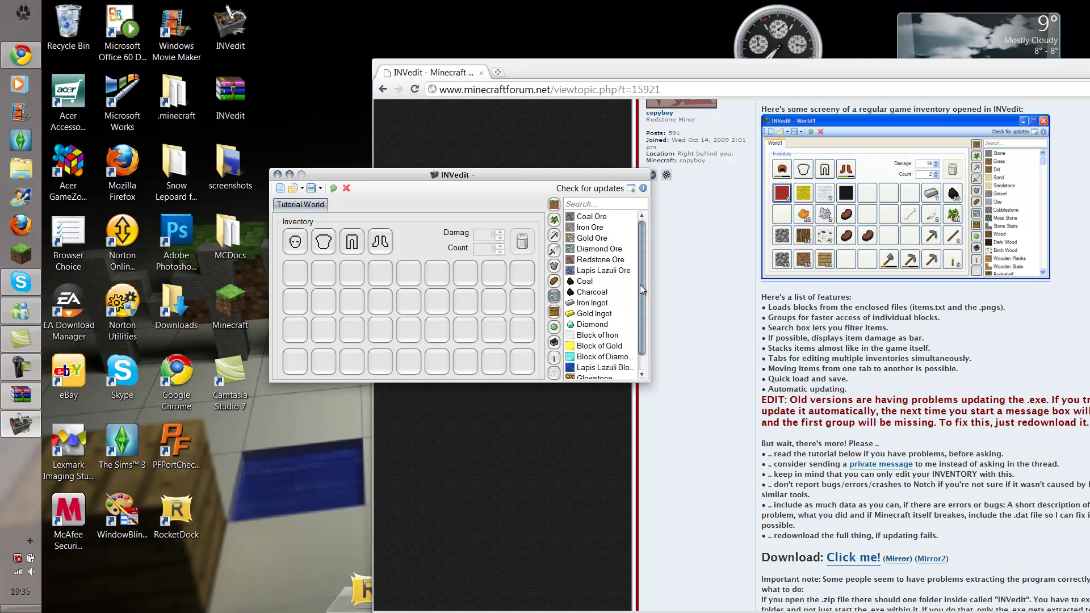
drag(641, 226, 642, 311)
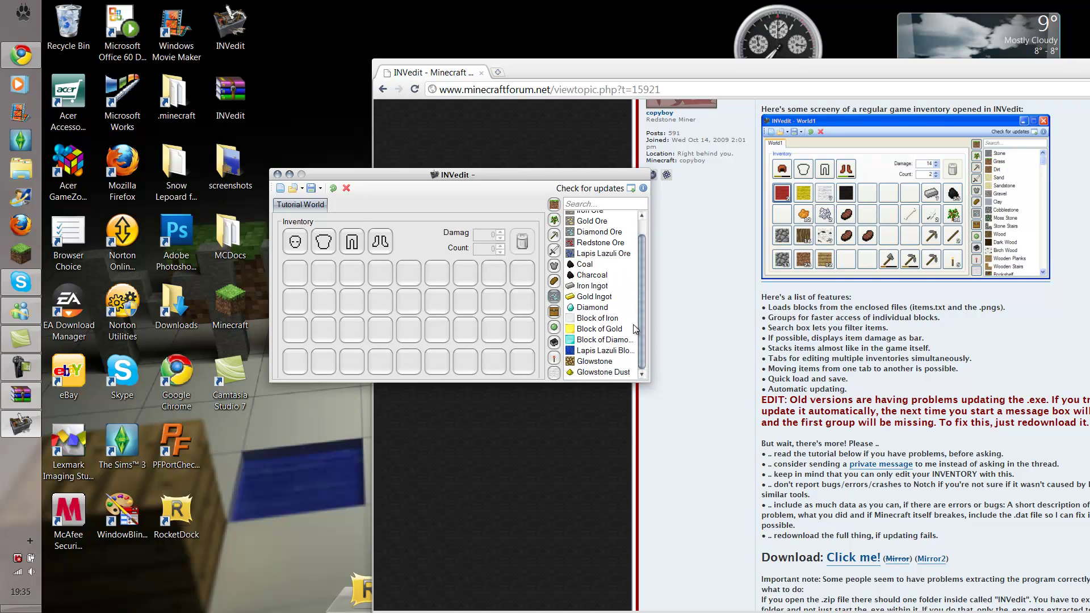
click(553, 311)
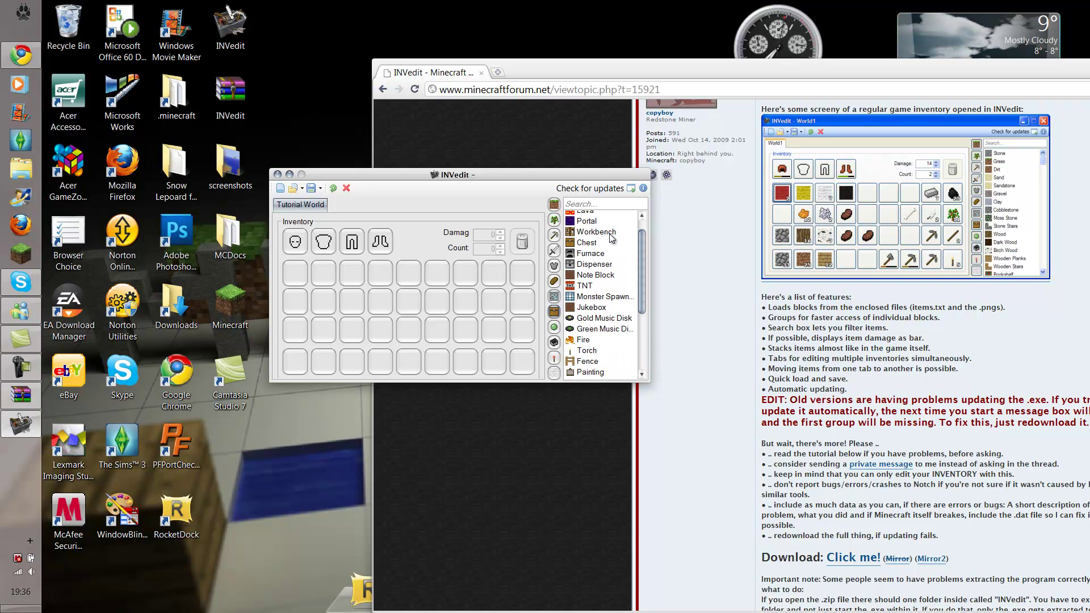
drag(642, 294, 648, 356)
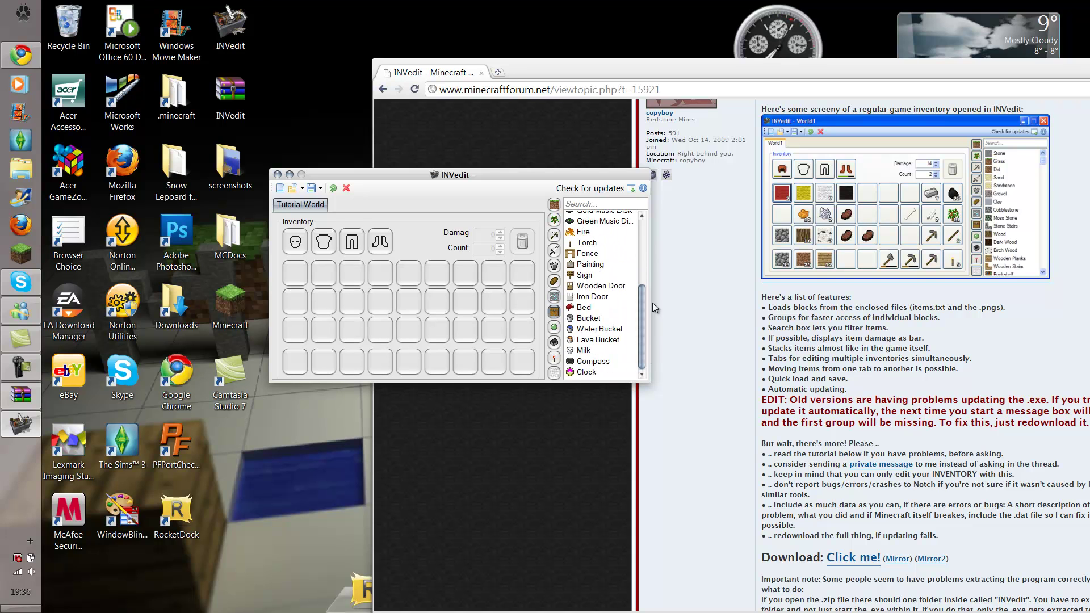
click(642, 250)
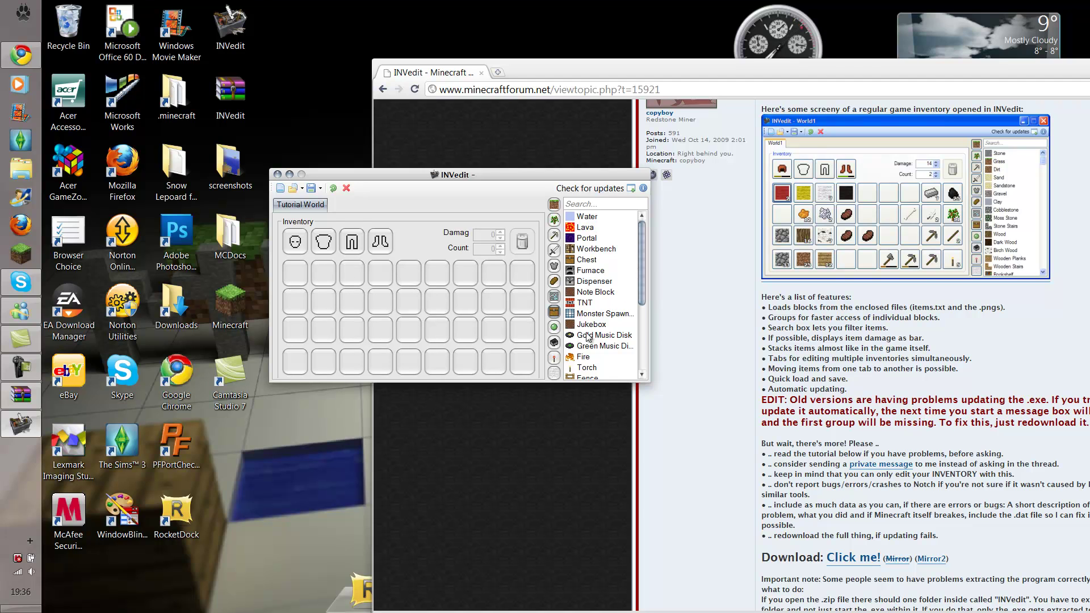
Step: Browse the materials group, then the transport group's minecart variants and Boat
click(554, 327)
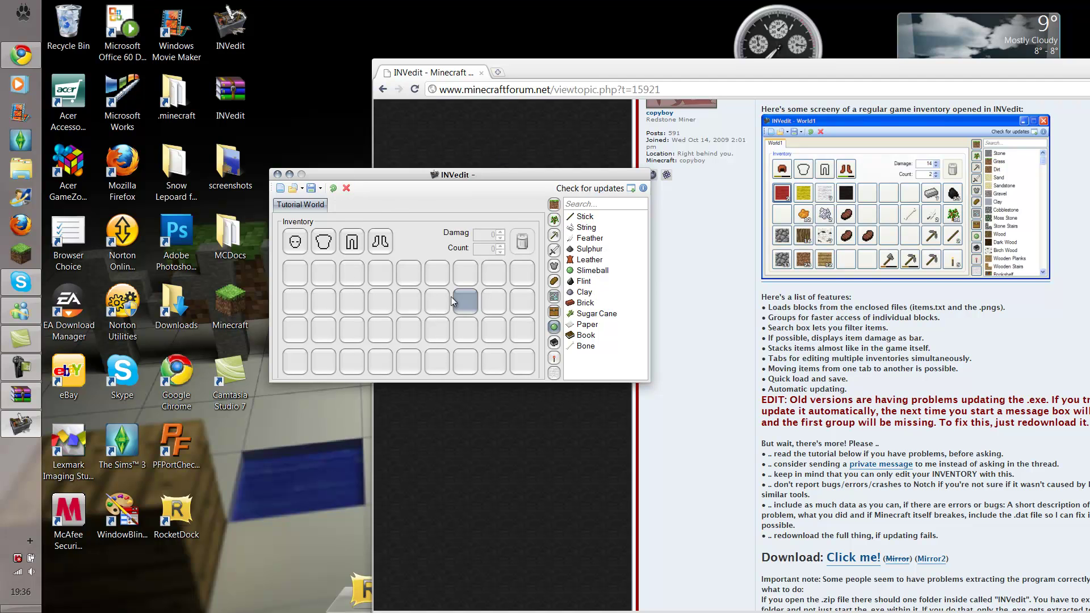
click(554, 342)
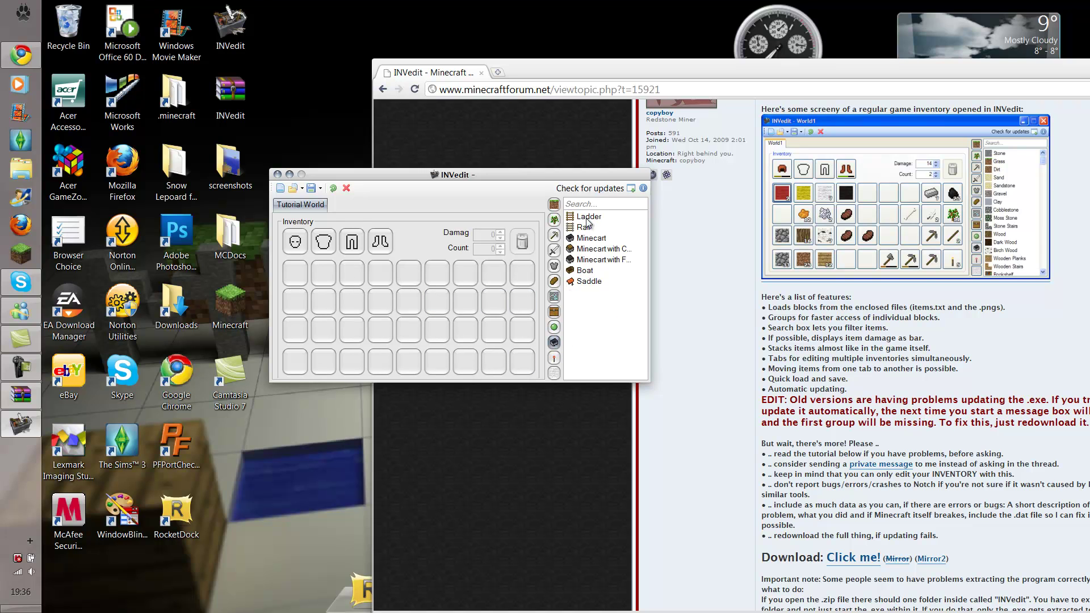
click(595, 261)
click(594, 251)
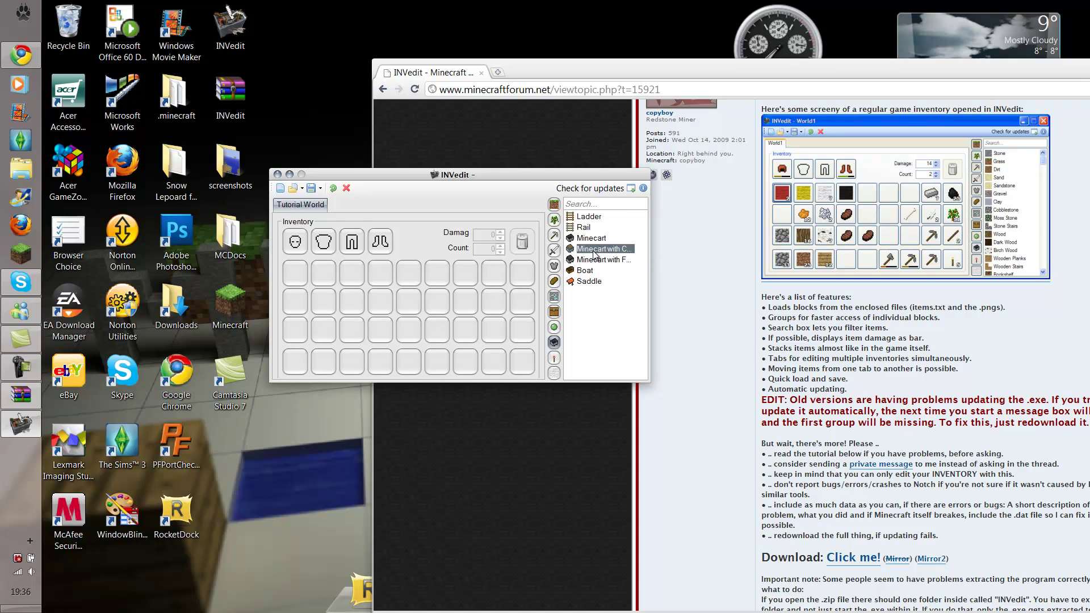
click(593, 251)
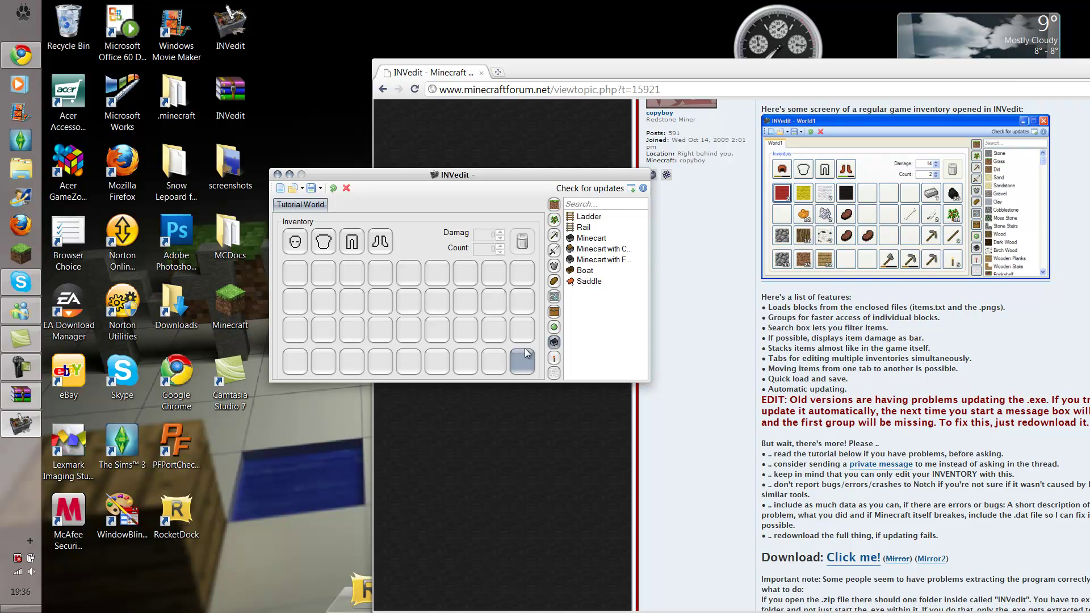
Step: Browse the Redstone group's entries, including Button and the pressure plates
click(559, 356)
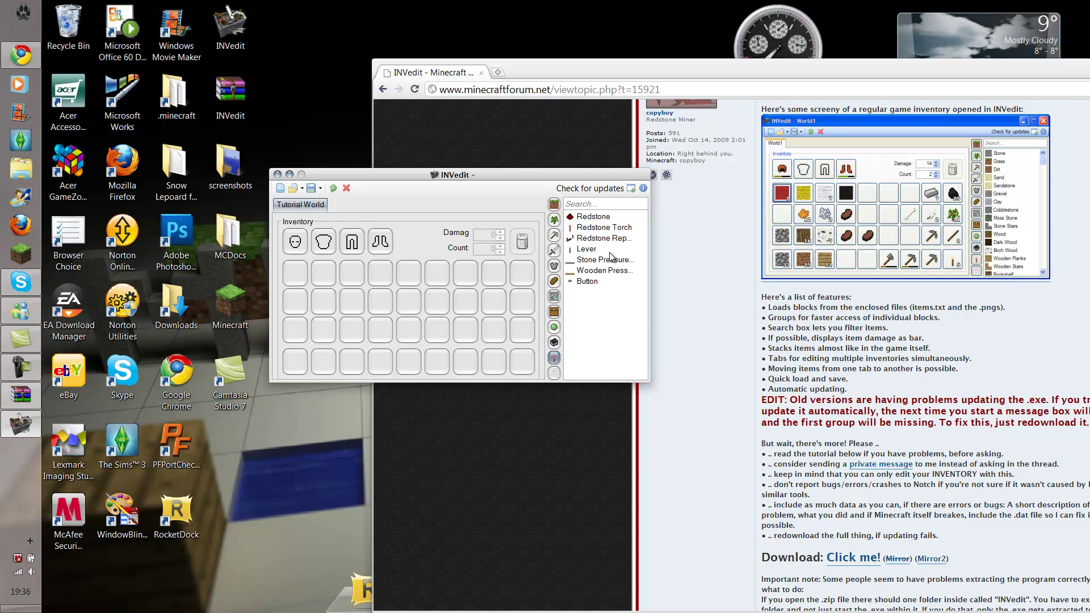
click(592, 240)
click(586, 282)
click(591, 271)
click(593, 260)
Step: Show the wool and dye group and scroll through to Bone Meal
click(554, 373)
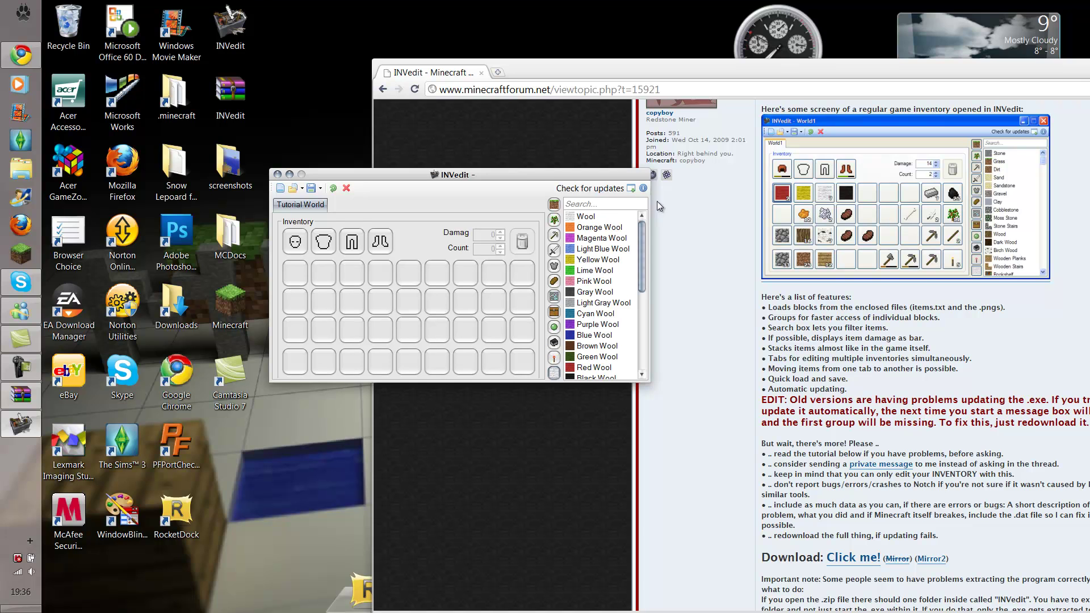
drag(642, 261, 638, 349)
click(588, 373)
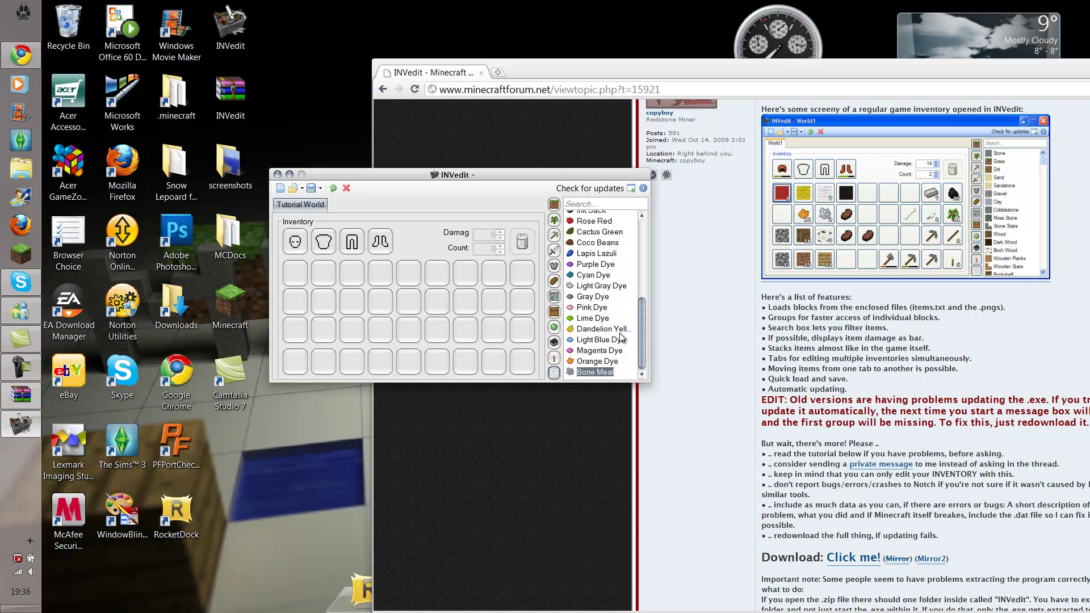
drag(642, 328, 642, 314)
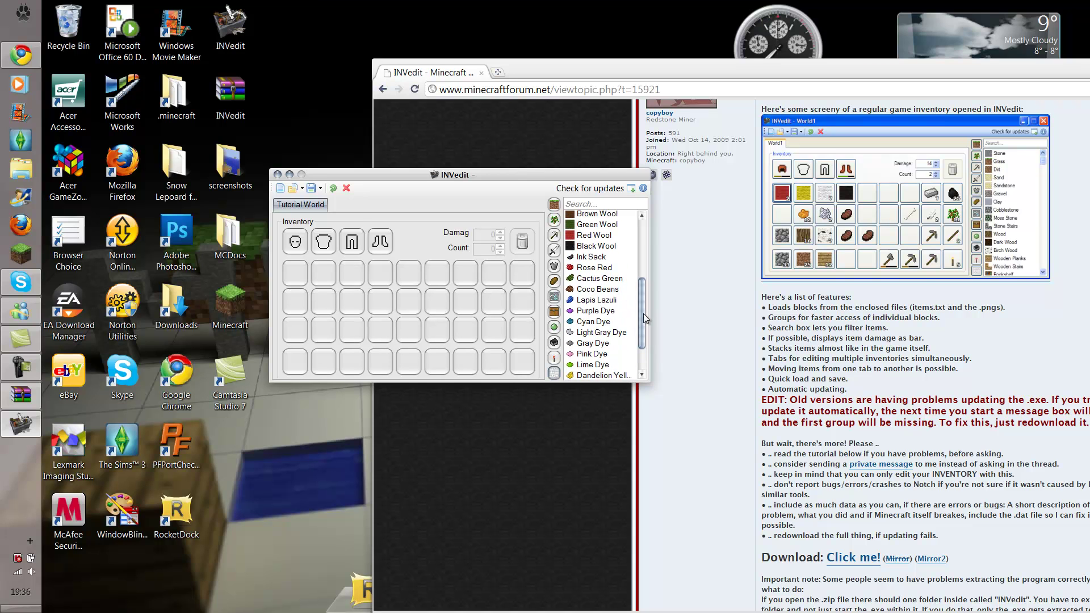
drag(645, 310, 644, 249)
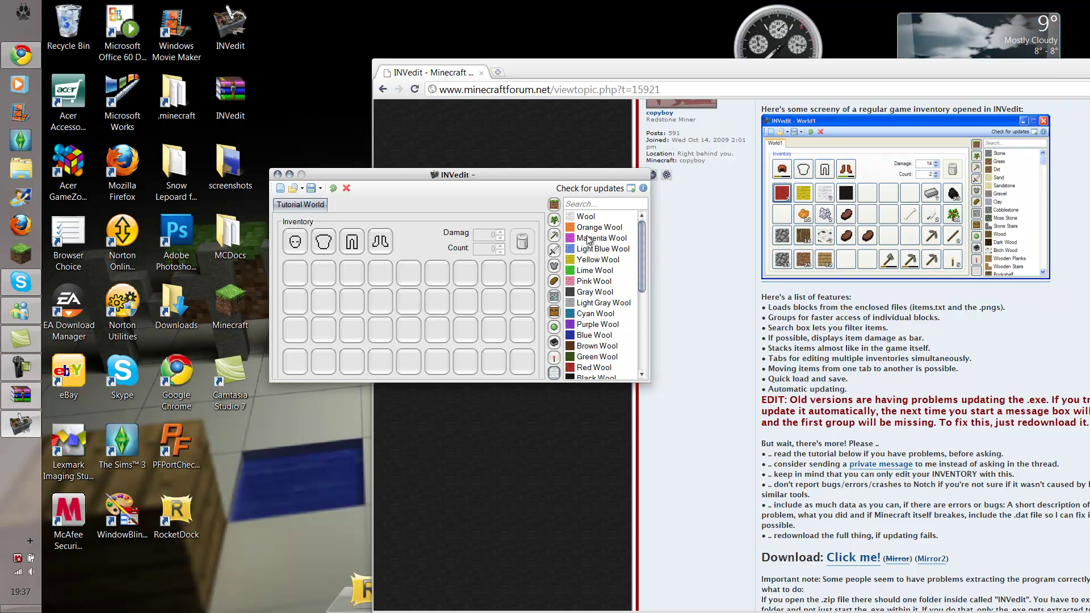
Step: Place Wooden Planks from the blocks group into slot 1 with count 64
click(553, 204)
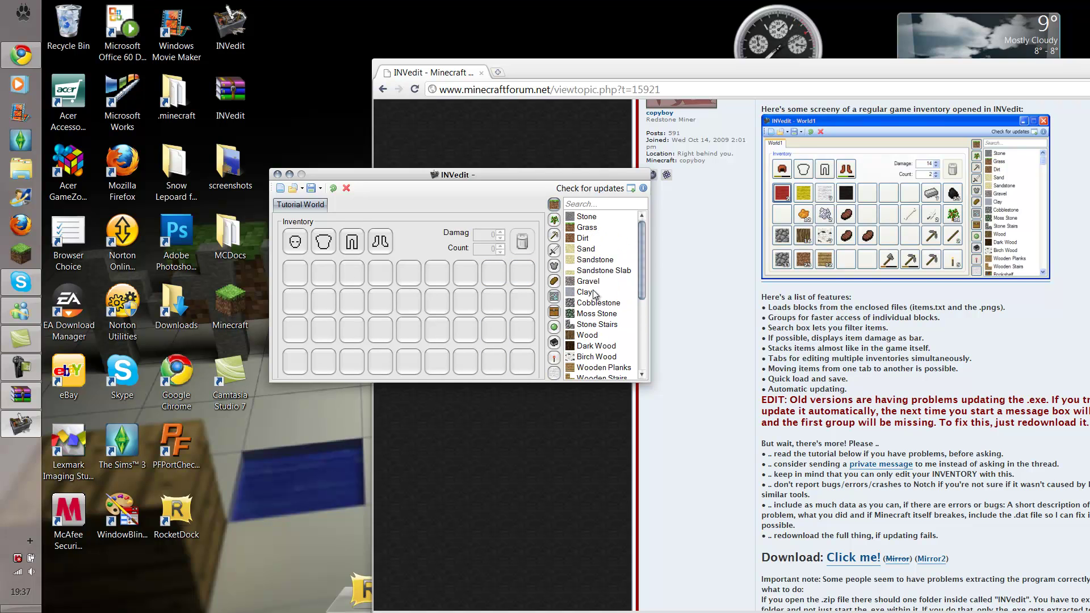
click(587, 369)
drag(587, 375, 295, 272)
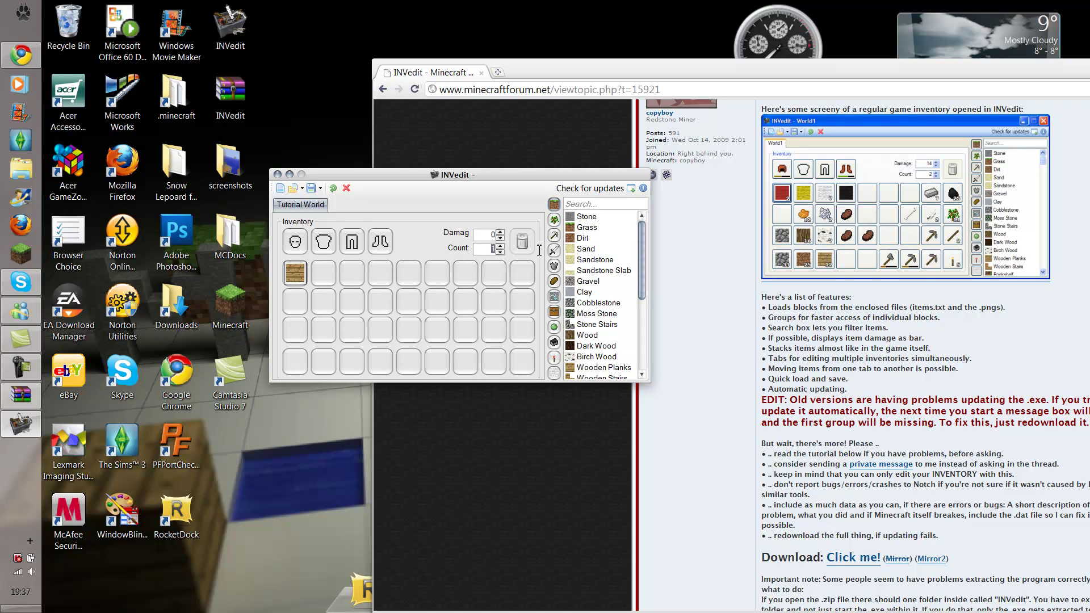
click(445, 272)
text(64)
key(Return)
Step: Place a second Wooden Planks stack in slot 2 and set its count to 64
drag(595, 373, 323, 273)
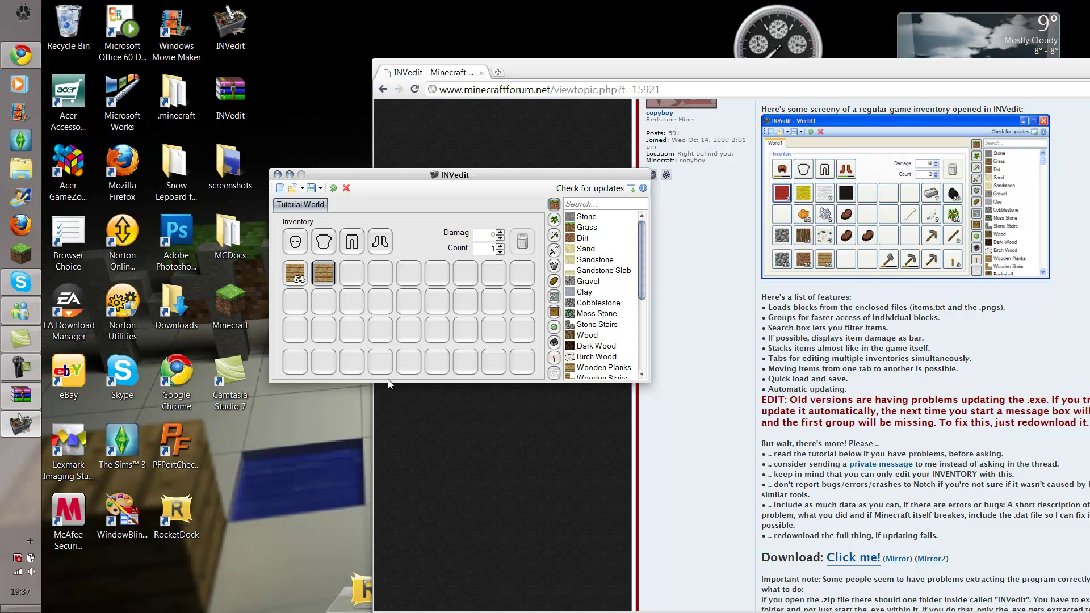
text(5)
key(BackSpace)
text(29)
key(BackSpace)
key(BackSpace)
text(61)
key(BackSpace)
text(4)
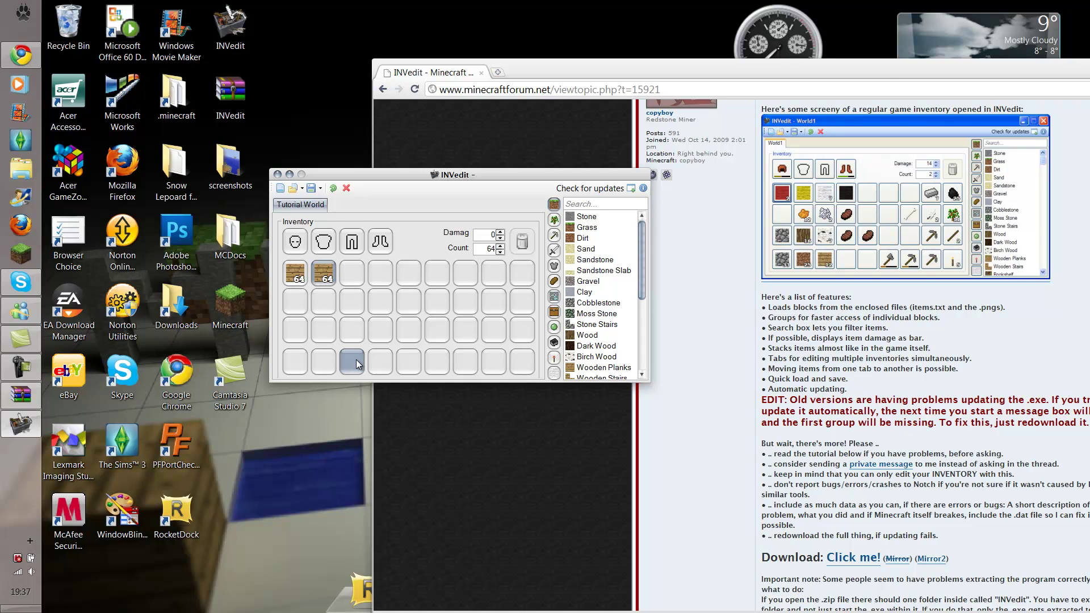